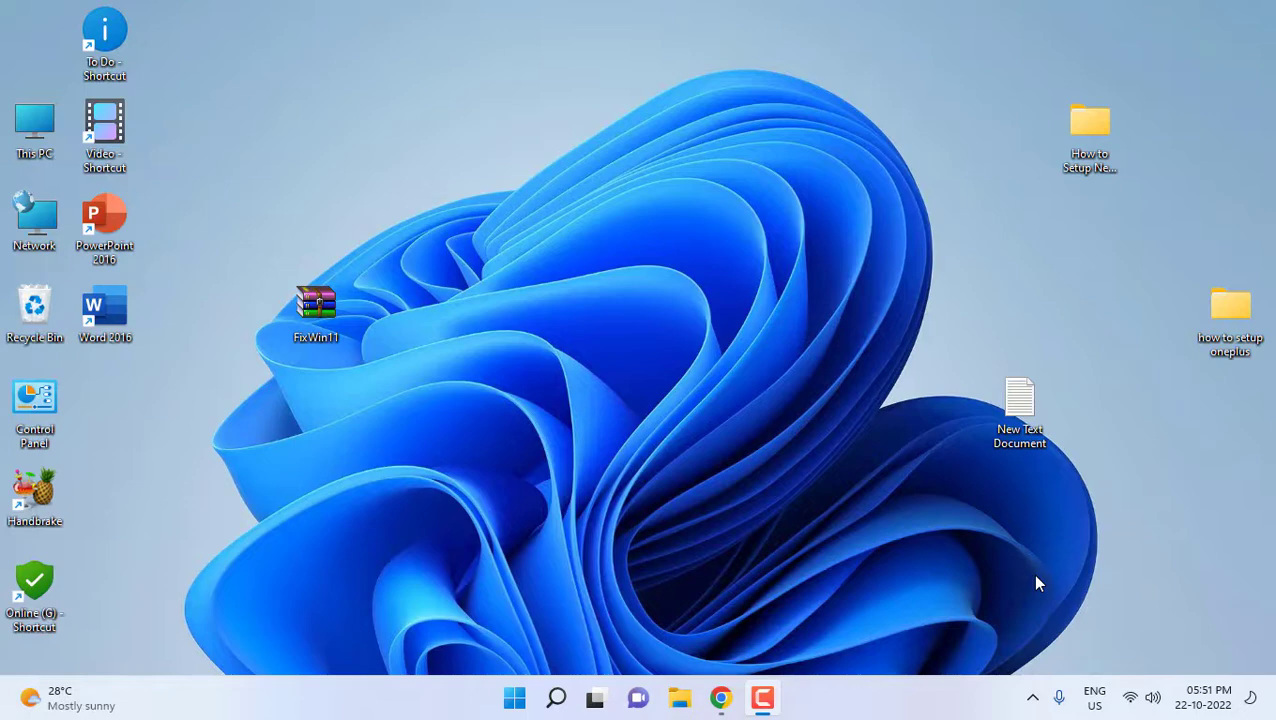
Step: Open the FixWin 11 article from the Chrome search results in a new tab
{"action": "left_click", "coordinate": [717, 700]}
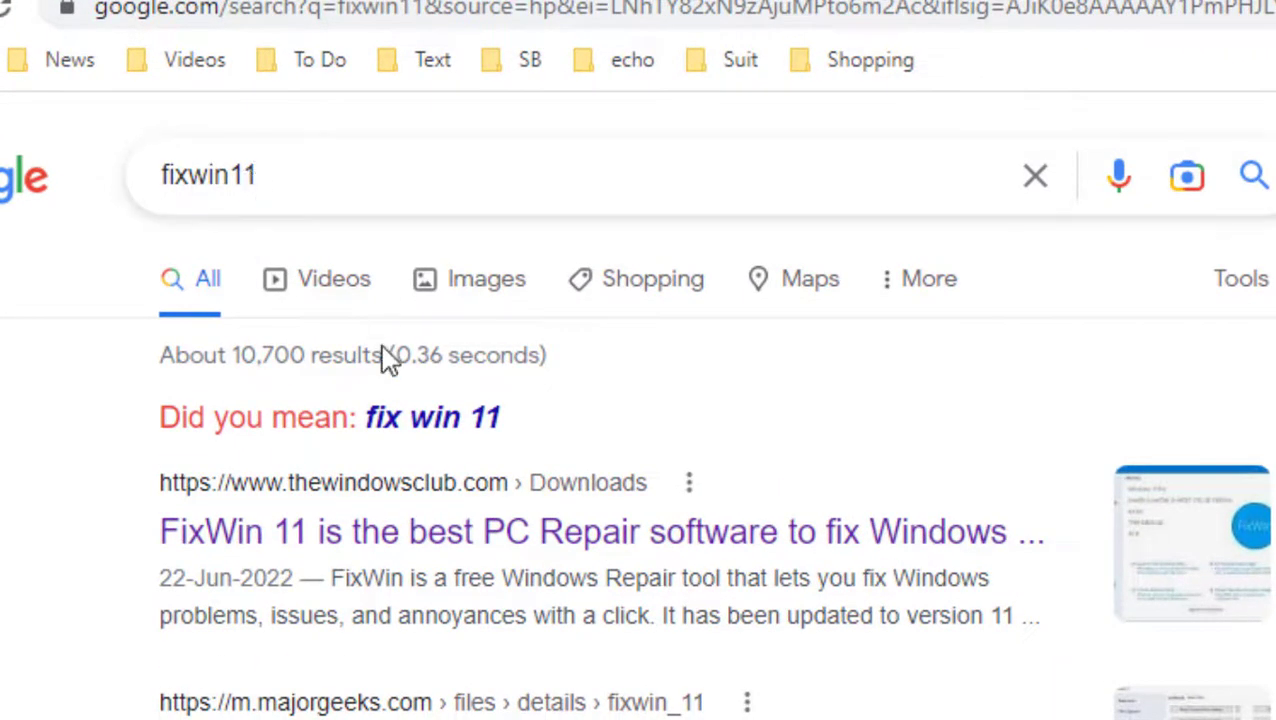
{"action": "right_click", "coordinate": [282, 538]}
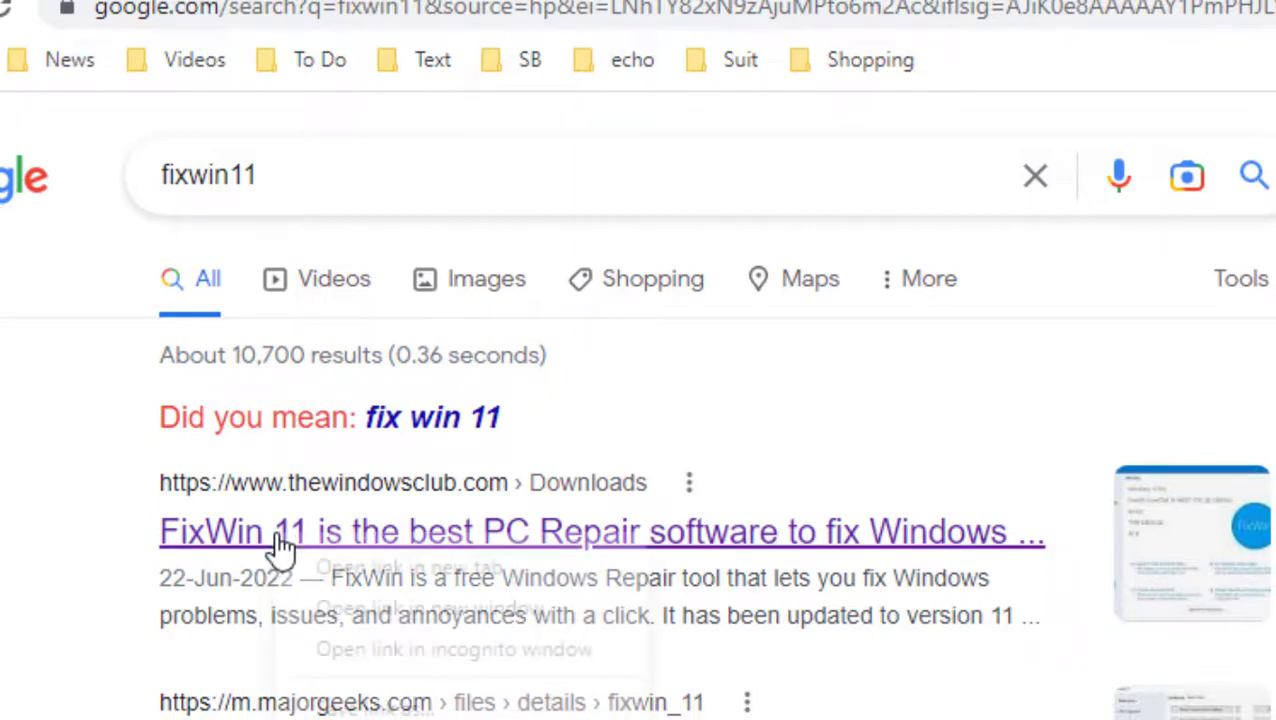
{"action": "left_click", "coordinate": [290, 556]}
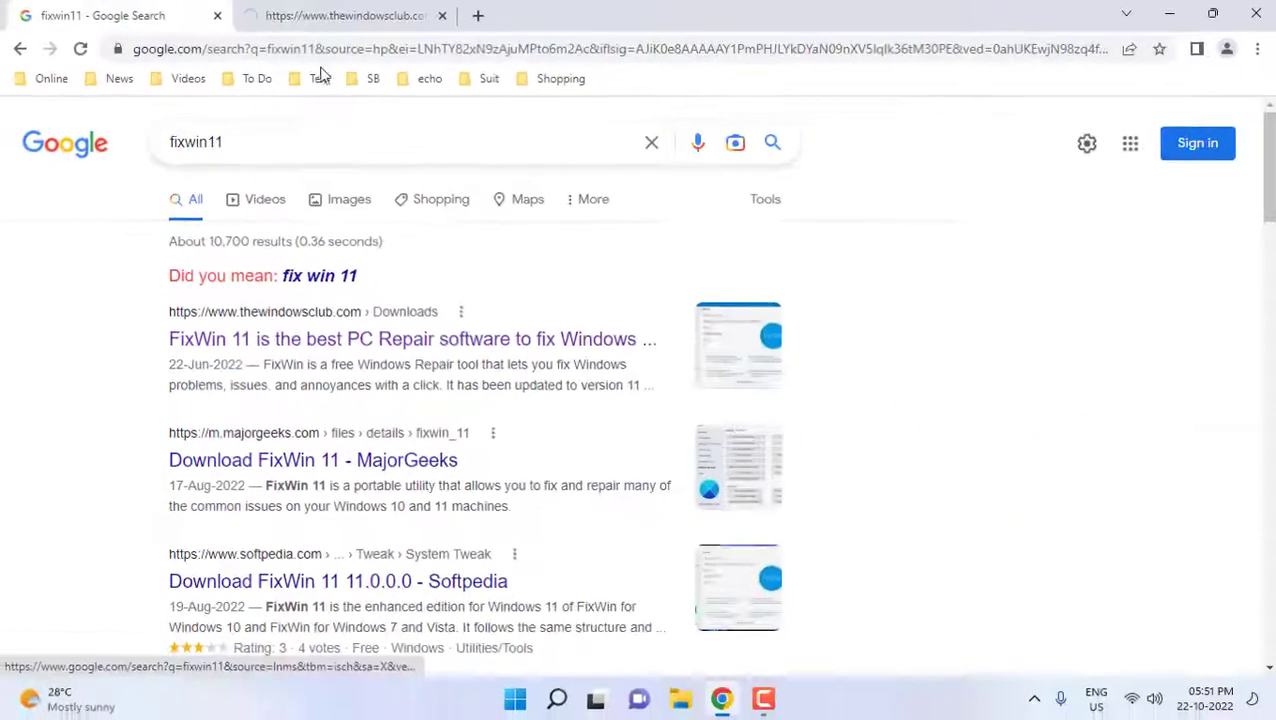
{"action": "left_click", "coordinate": [321, 26]}
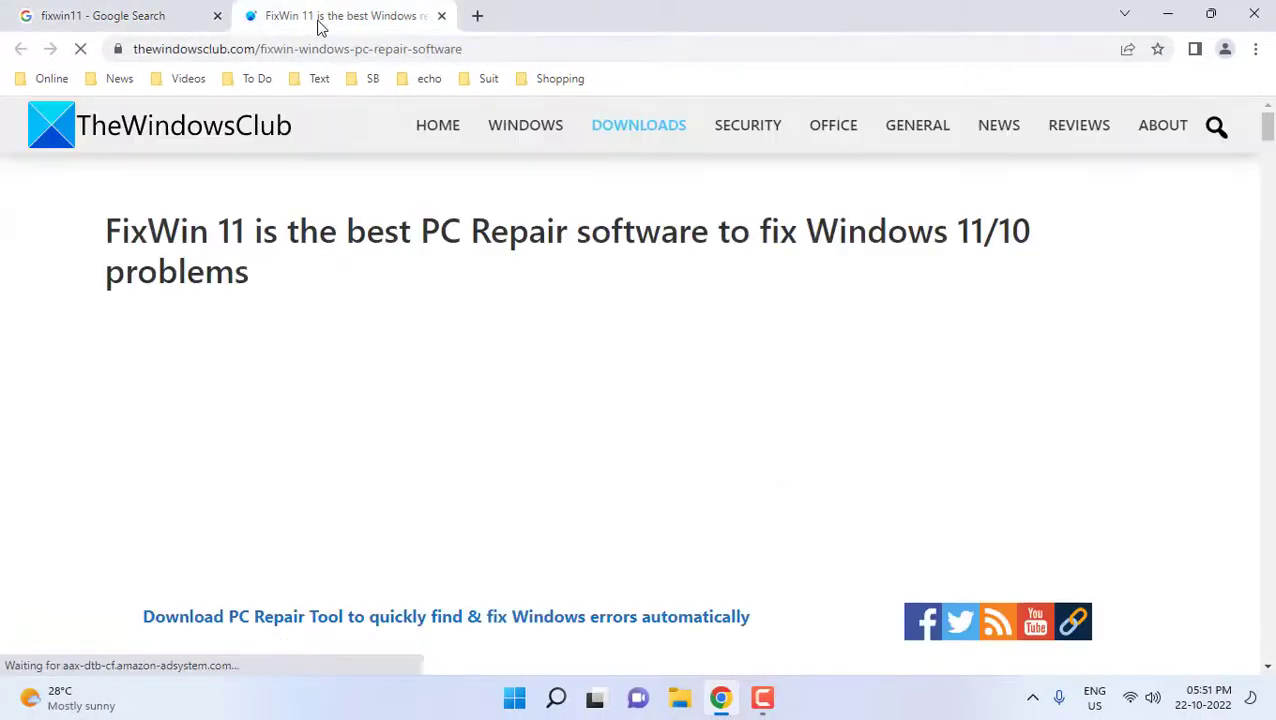
{"action": "scroll", "coordinate": [330, 322], "scroll_direction": "down", "scroll_amount": 20}
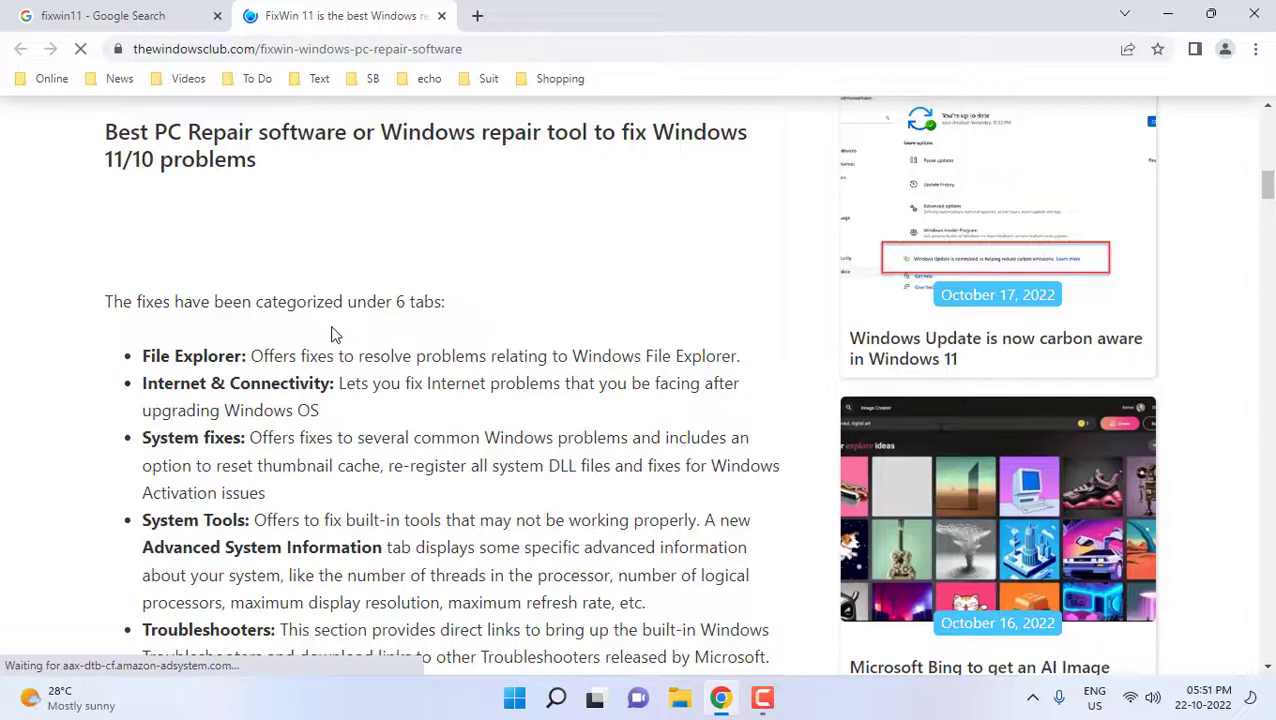
{"action": "scroll", "coordinate": [334, 328], "scroll_direction": "down", "scroll_amount": 20}
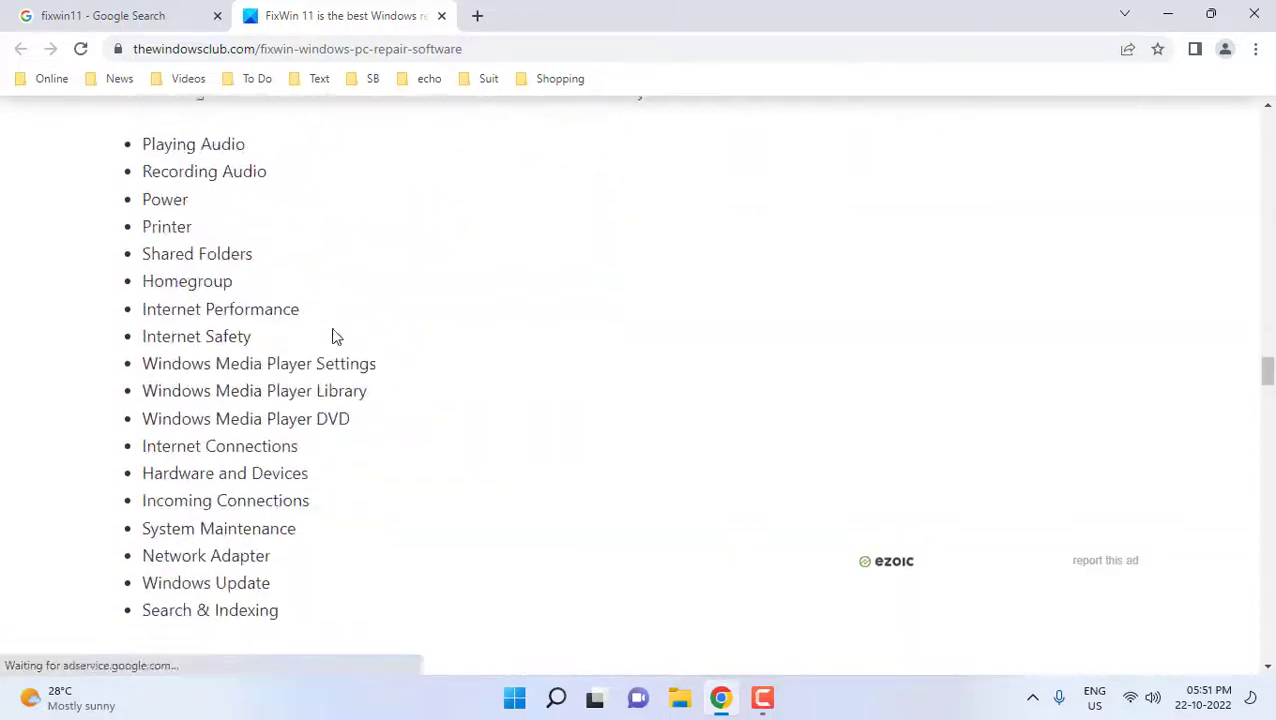
{"action": "scroll", "coordinate": [337, 338], "scroll_direction": "down", "scroll_amount": 15}
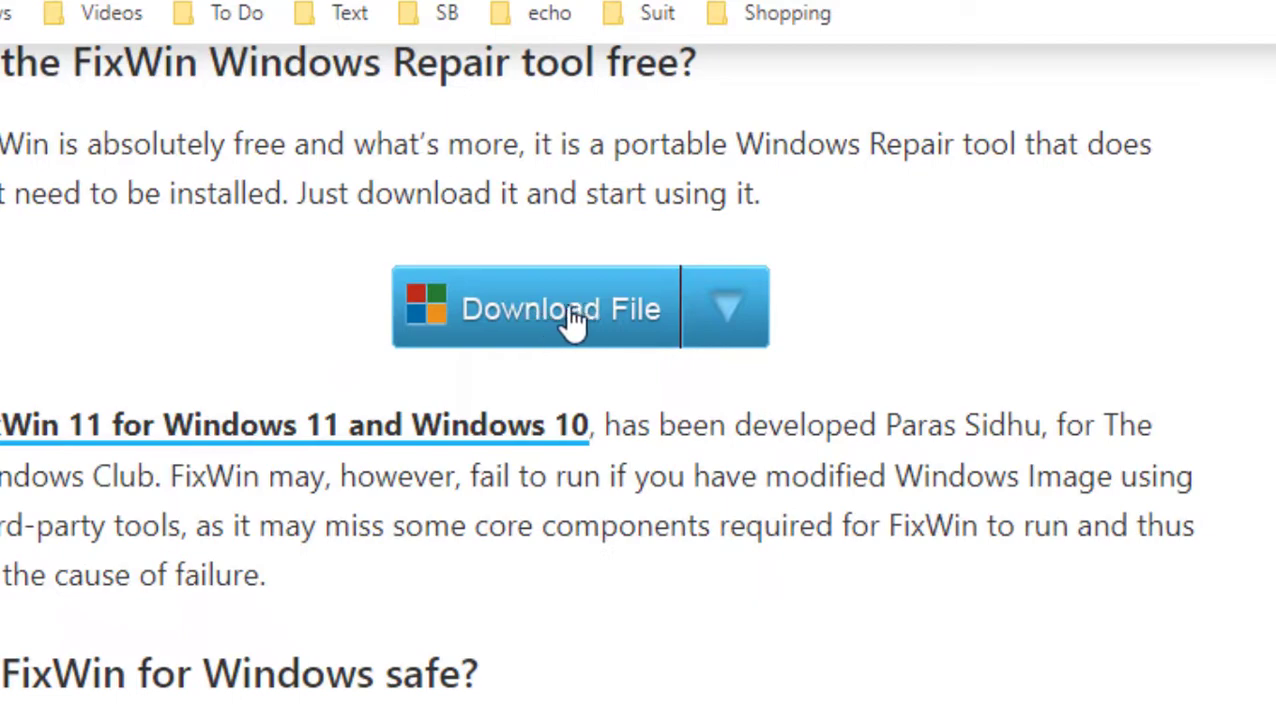
Step: Start the FixWin 11 download, cancel the Save As dialog, and minimize Chrome
{"action": "left_click", "coordinate": [567, 320]}
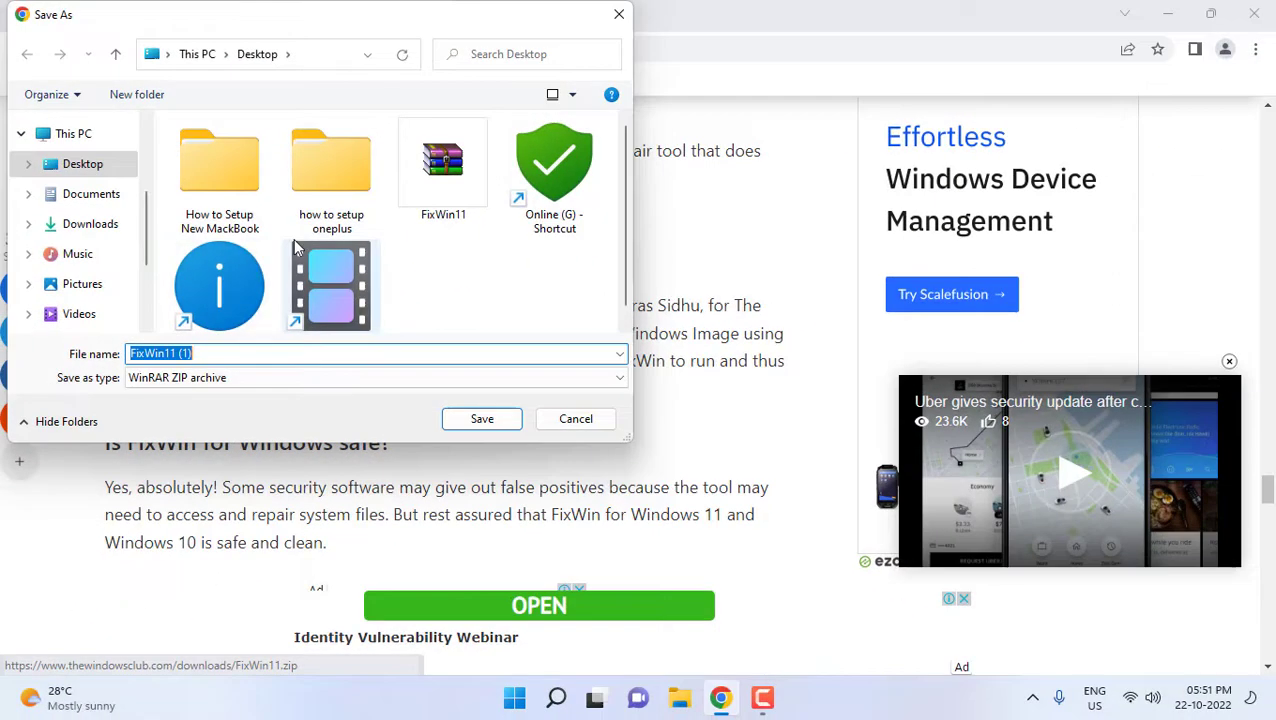
{"action": "left_click", "coordinate": [596, 424]}
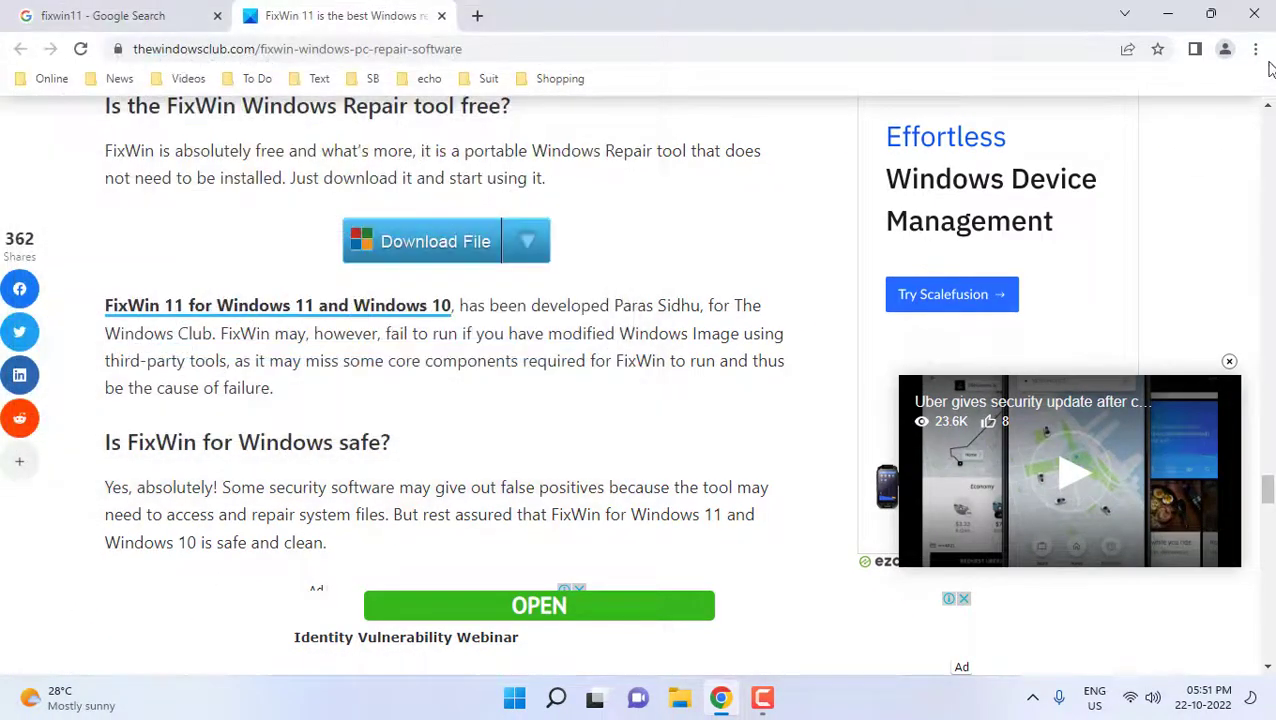
{"action": "left_click", "coordinate": [1169, 13]}
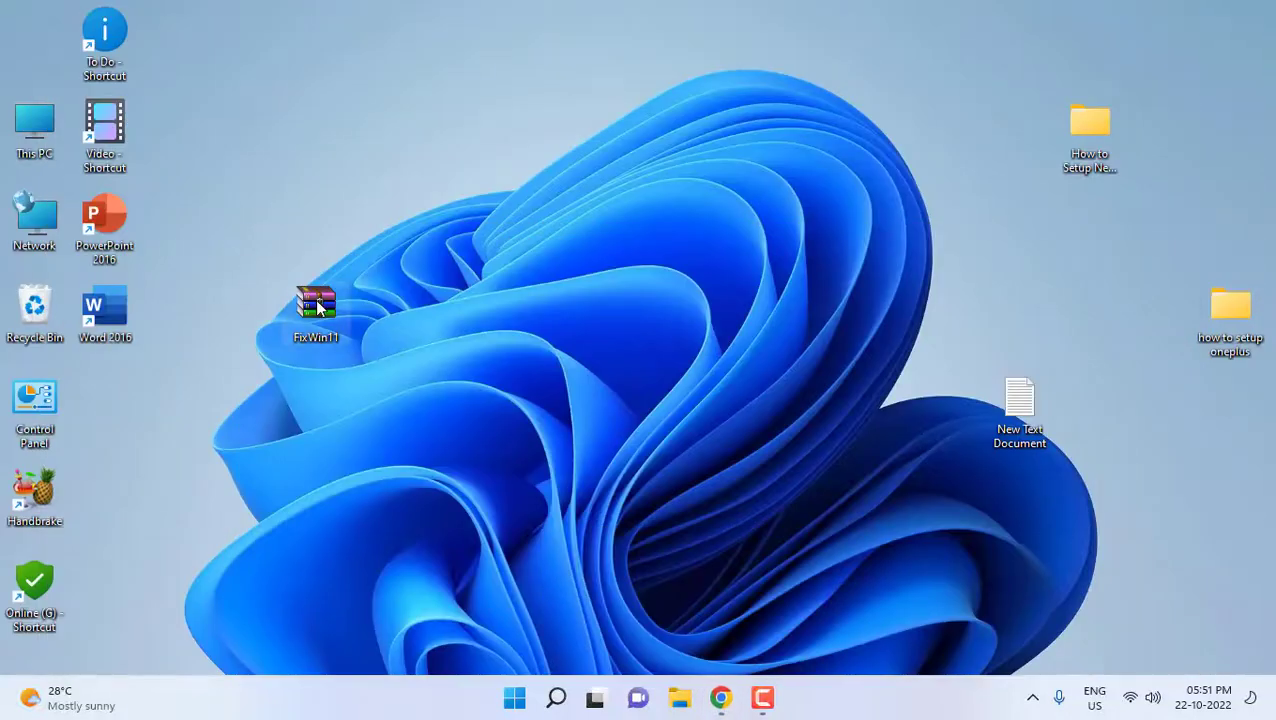
Step: Open FixWin11.zip in WinRAR and launch FixWin 11.exe from its FixWin 11 folder
{"action": "left_click_drag", "start_coordinate": [315, 299], "coordinate": [275, 272]}
{"action": "double_click", "coordinate": [252, 311]}
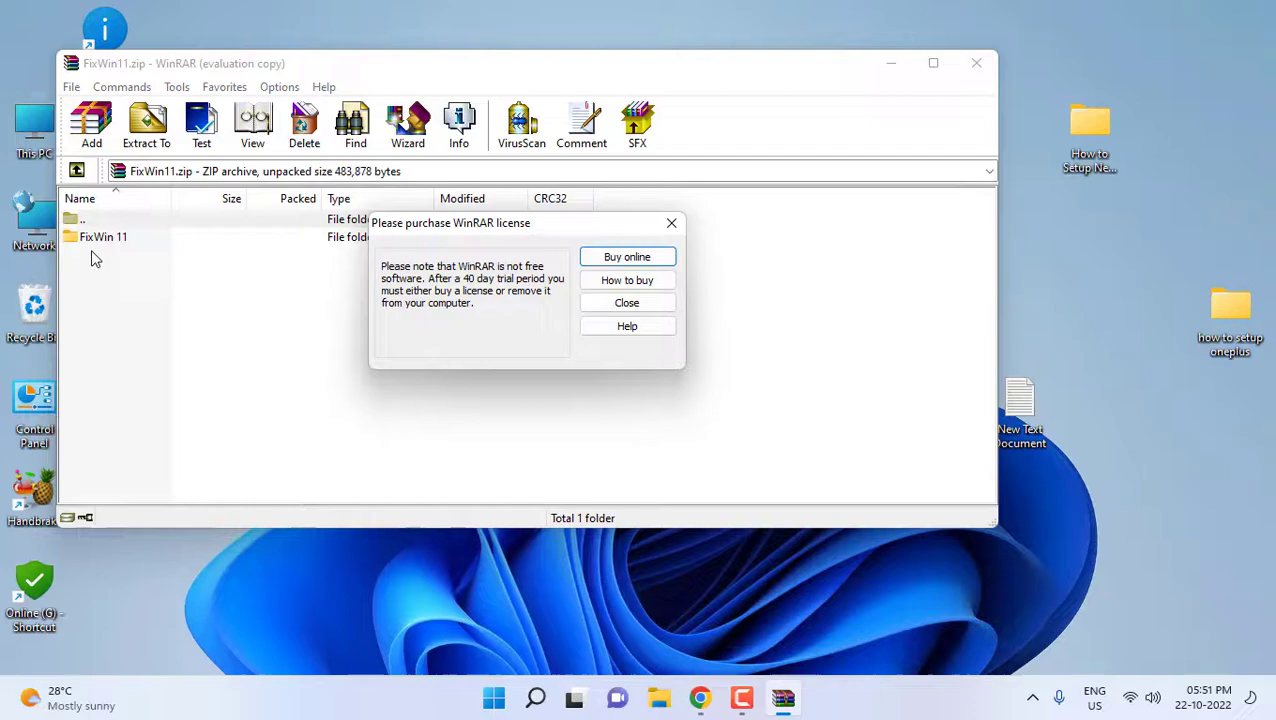
{"action": "left_click", "coordinate": [622, 304]}
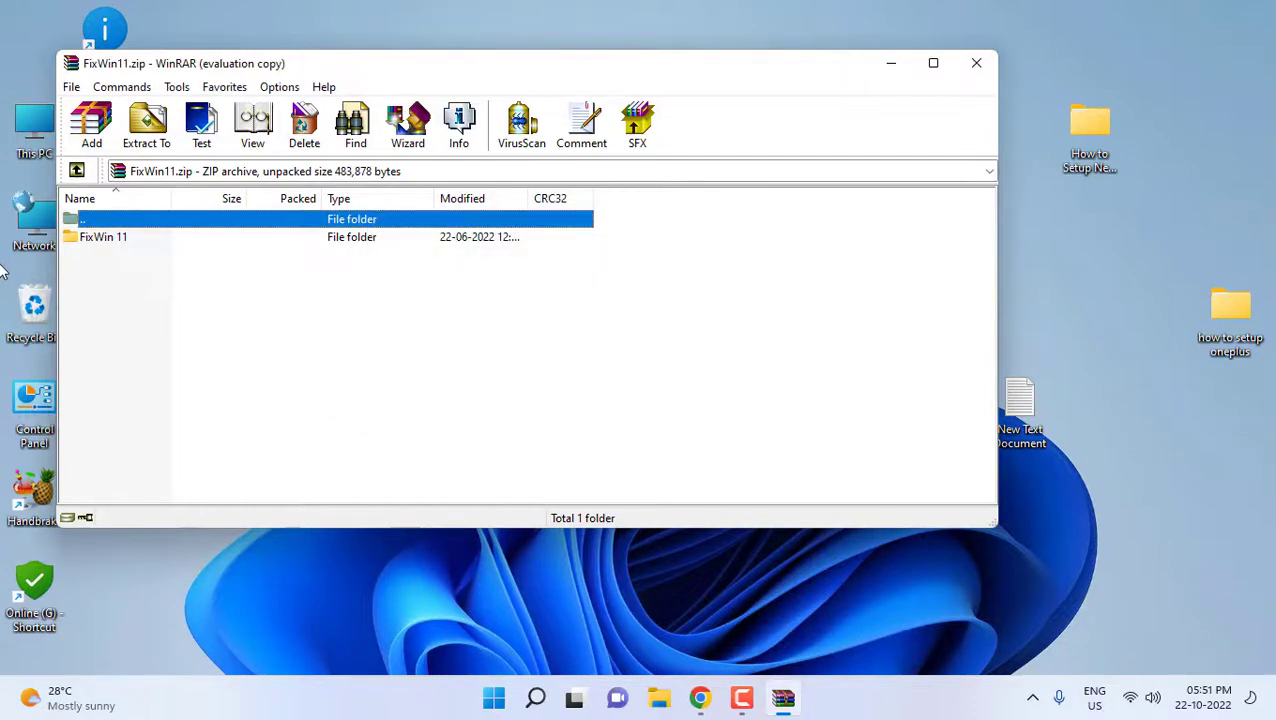
{"action": "double_click", "coordinate": [105, 238]}
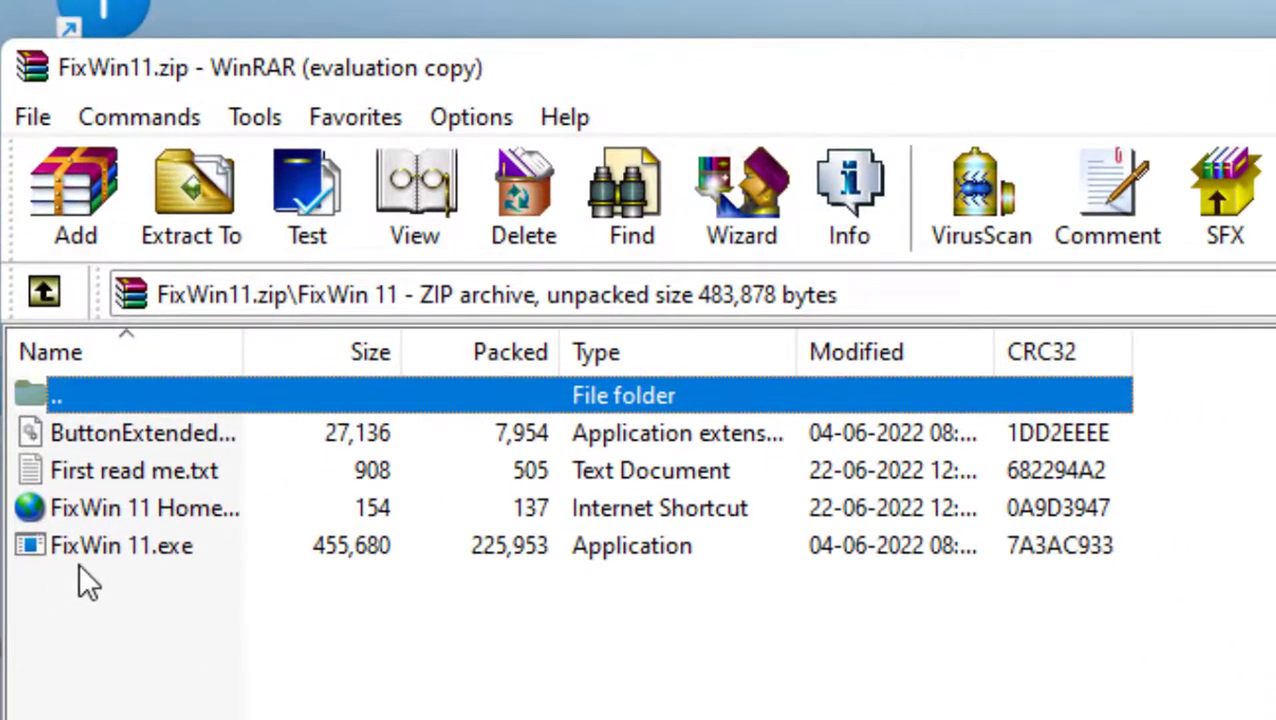
{"action": "double_click", "coordinate": [136, 548]}
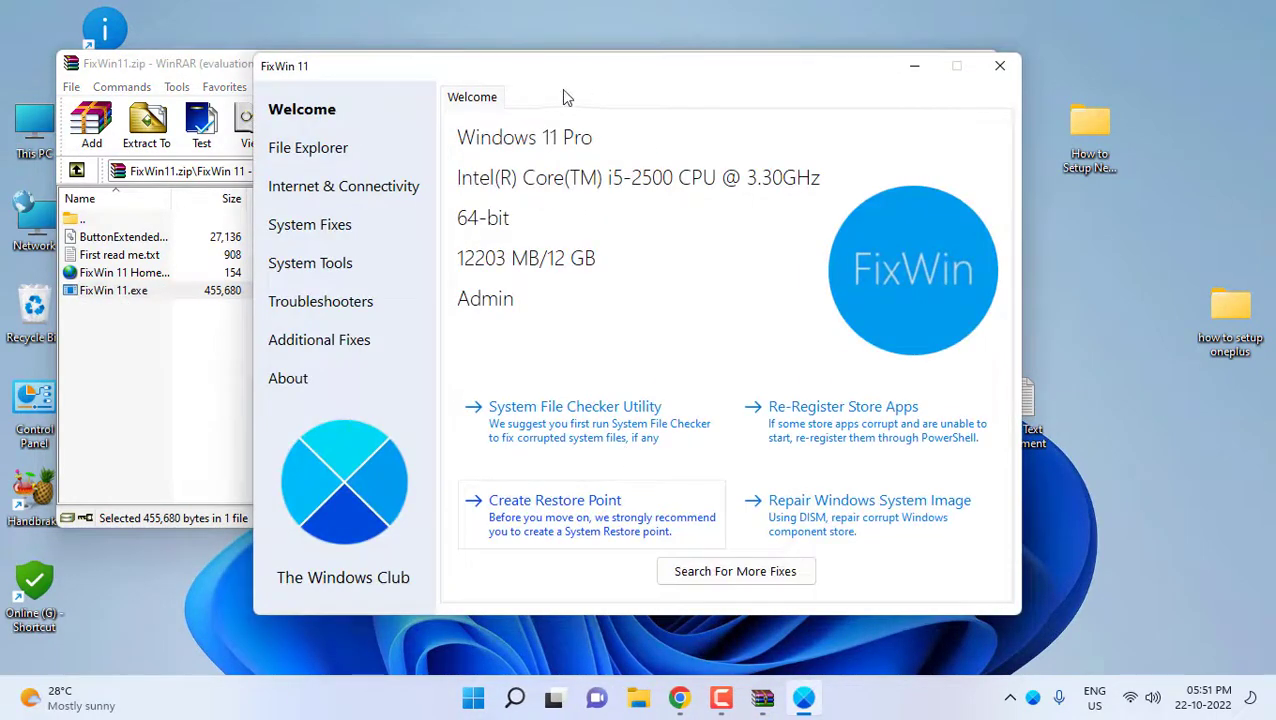
Step: Close the WinRAR window and show FixWin 11's File Explorer fixes, like the missing Recycle Bin icon
{"action": "left_click", "coordinate": [175, 77]}
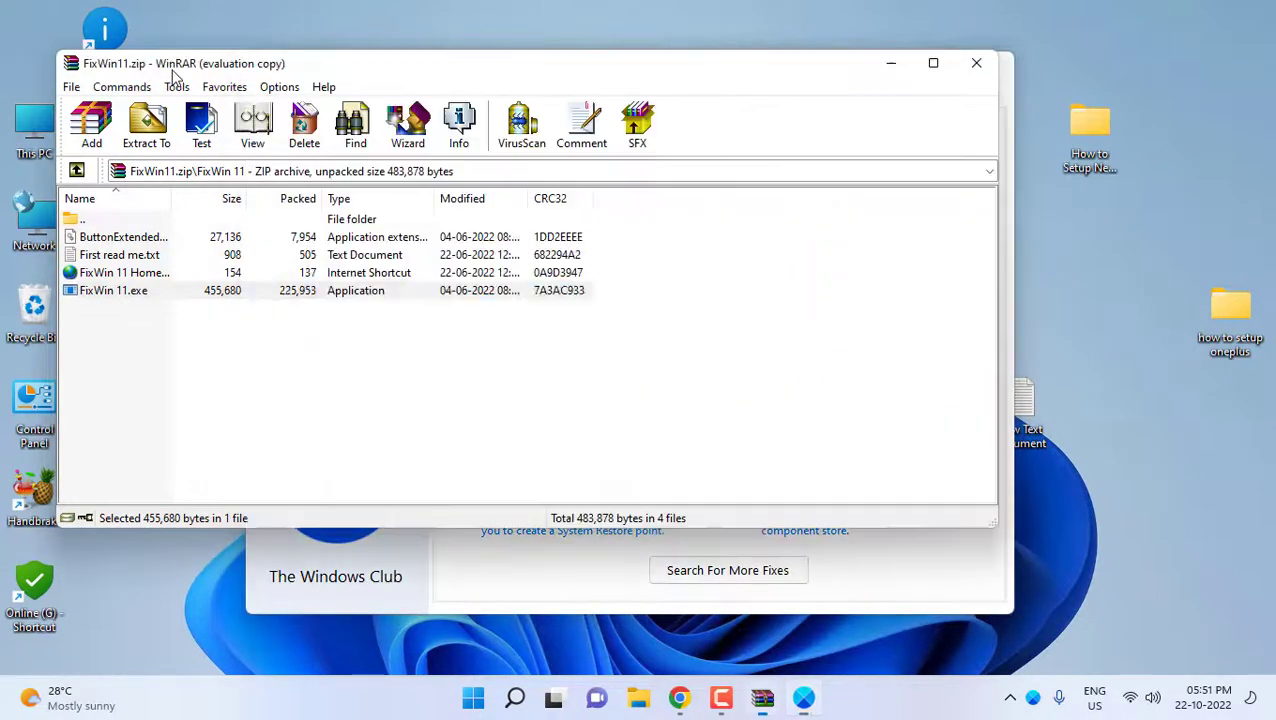
{"action": "left_click", "coordinate": [976, 63]}
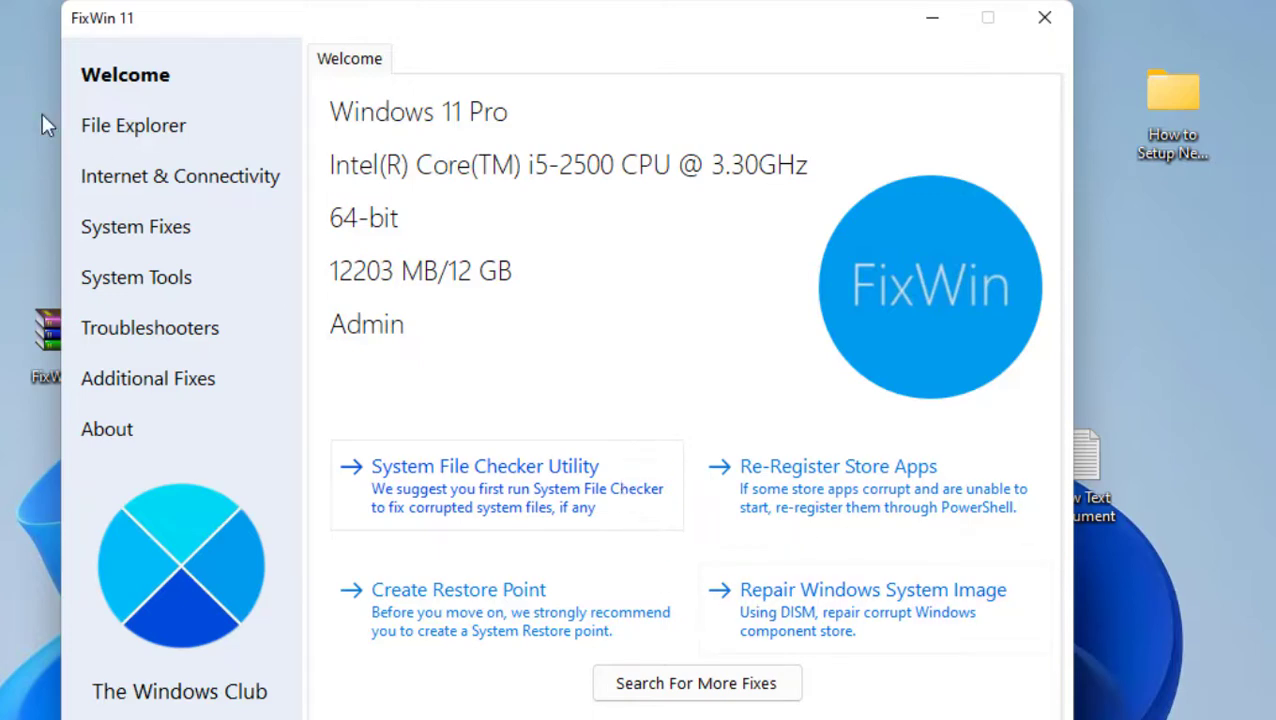
{"action": "left_click", "coordinate": [123, 136]}
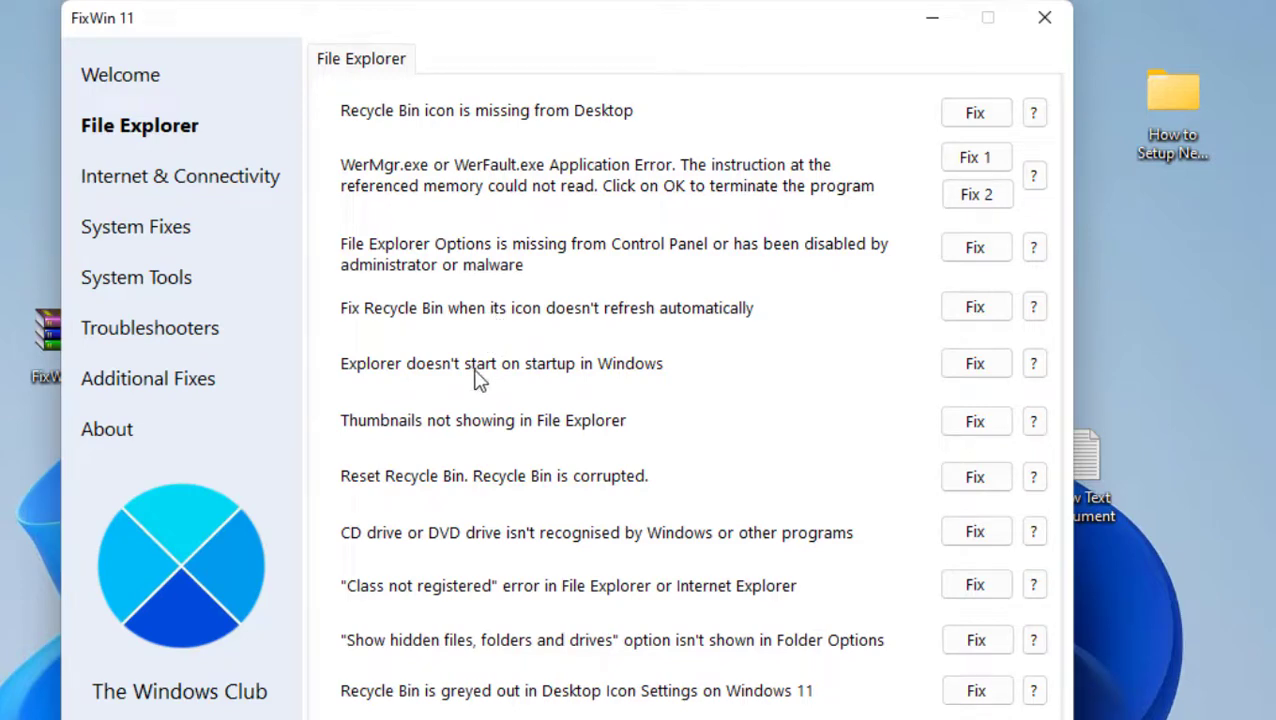
Step: Show the Internet & Connectivity fixes, such as clearing the DNS cache and resetting Winsock
{"action": "left_click", "coordinate": [125, 193]}
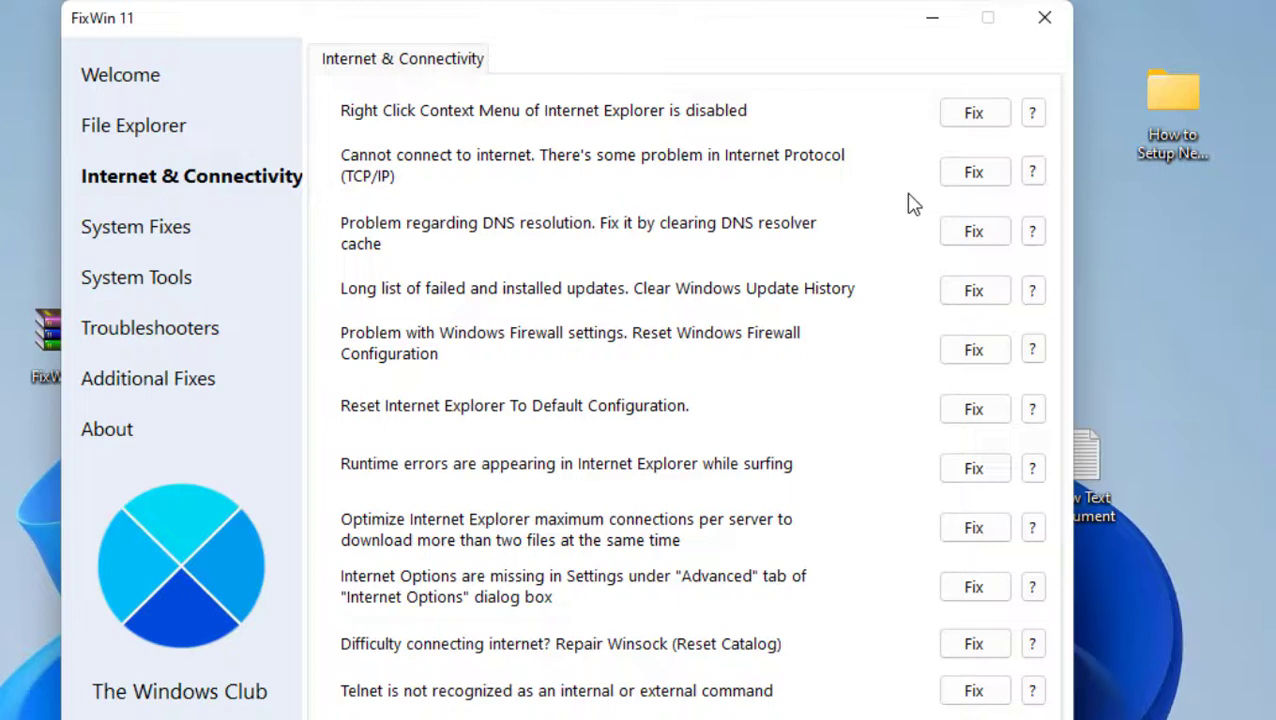
Step: Show the System Fixes list, with DISM repair, disabling OneDrive and Start Menu repair
{"action": "left_click", "coordinate": [125, 235]}
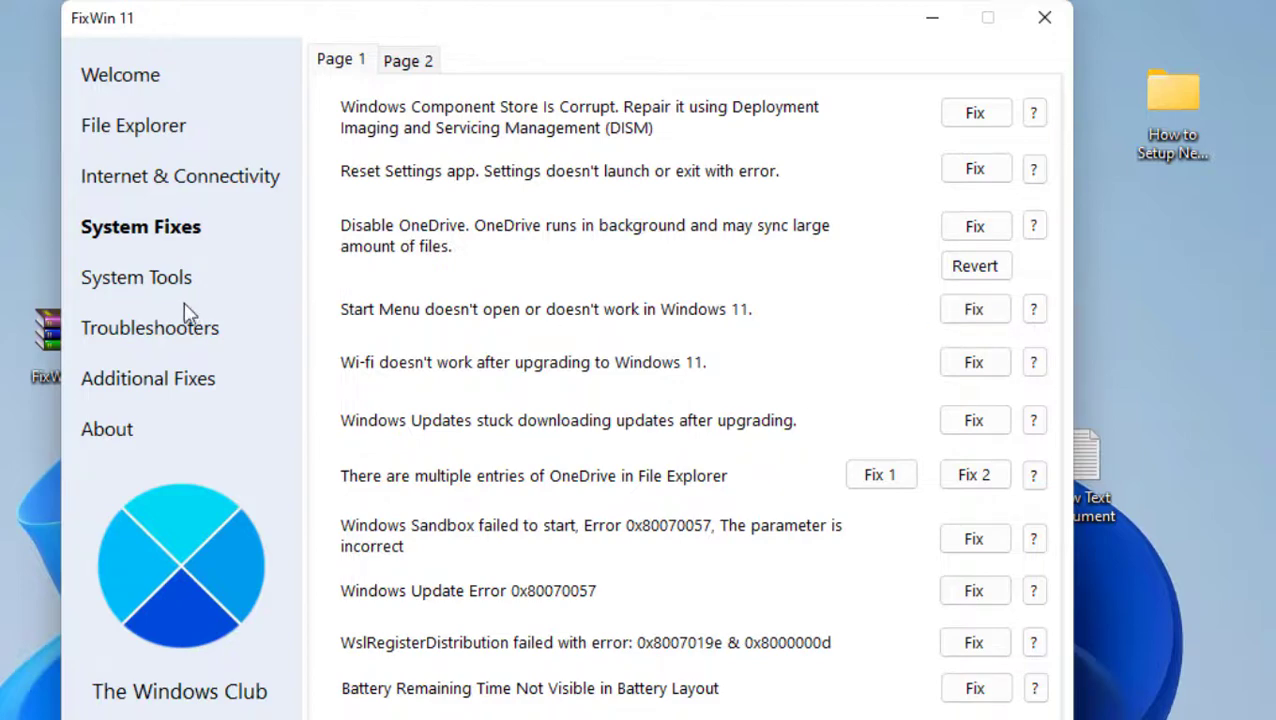
{"action": "left_click", "coordinate": [142, 290]}
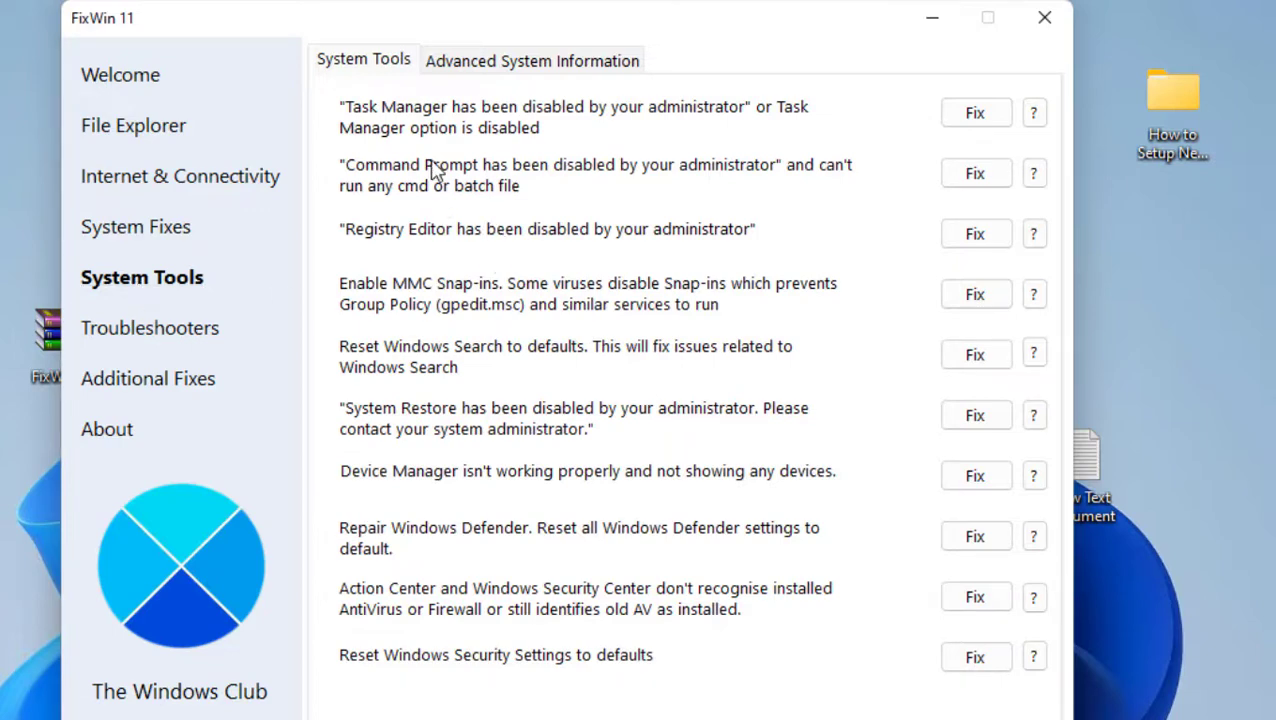
{"action": "left_click", "coordinate": [100, 333]}
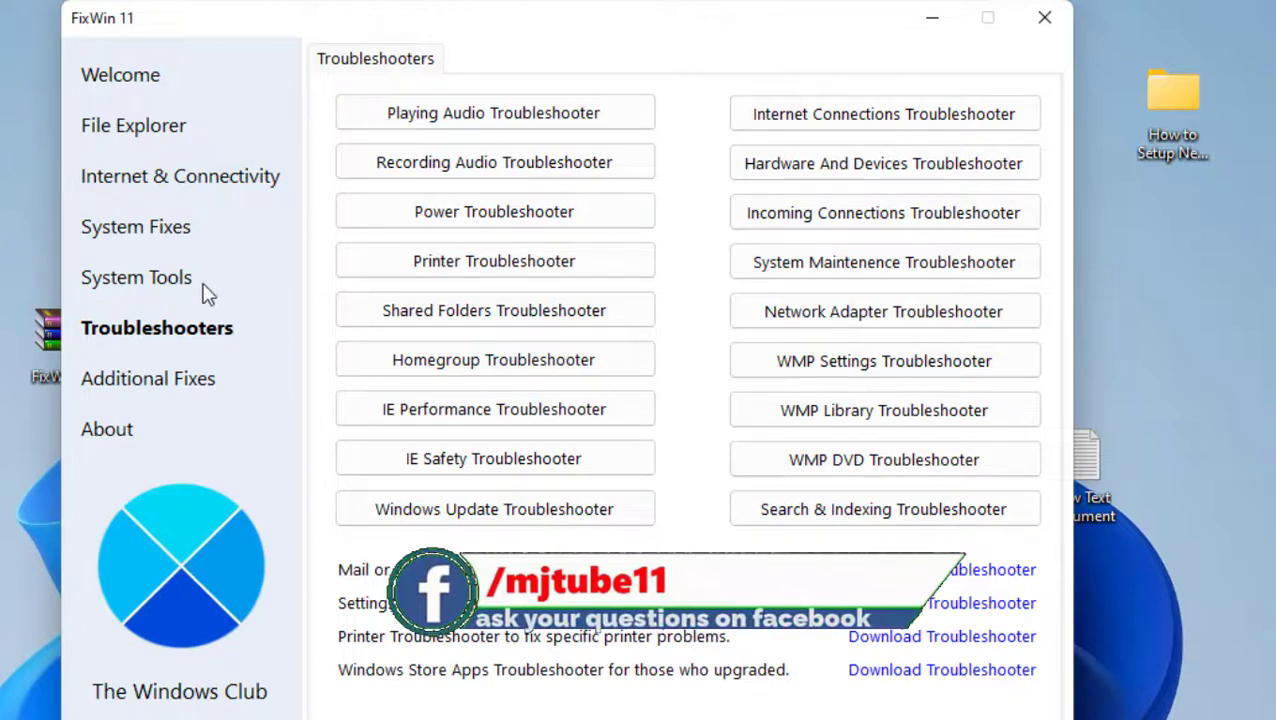
{"action": "left_click", "coordinate": [136, 290]}
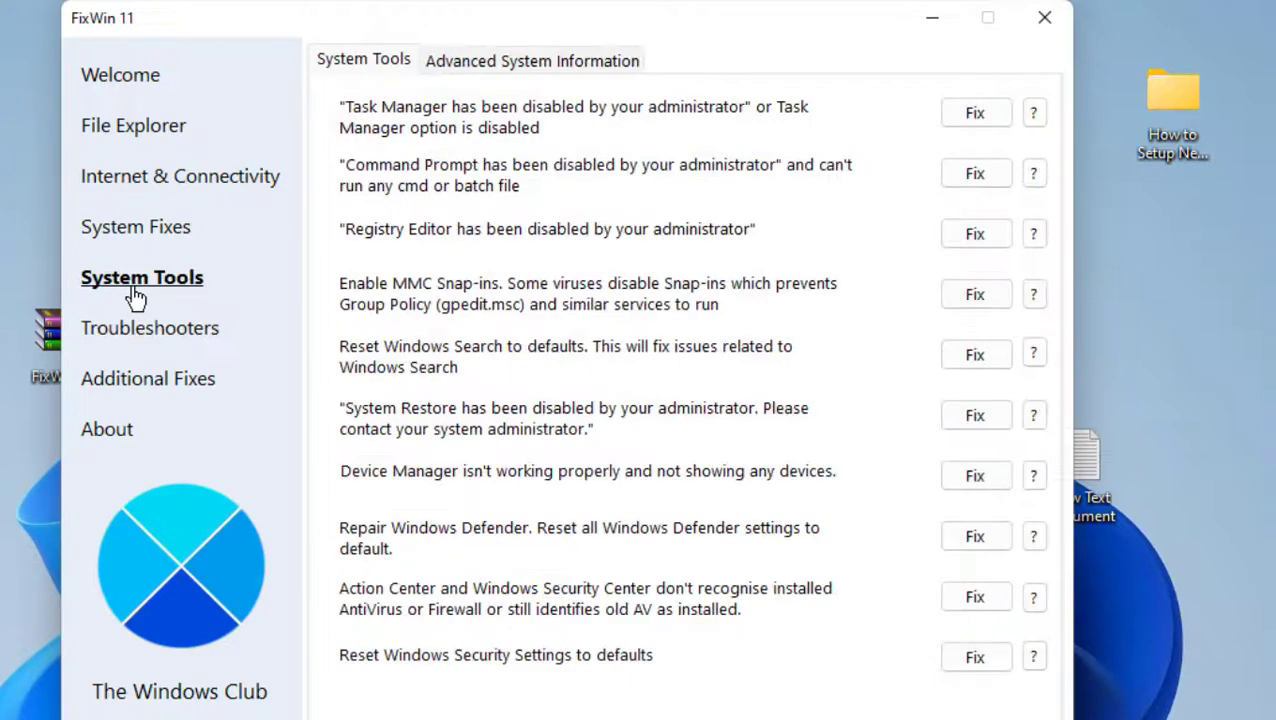
Step: Apply the 'Windows Updates stuck downloading updates after upgrading' fix and dismiss its success message
{"action": "left_click", "coordinate": [114, 232]}
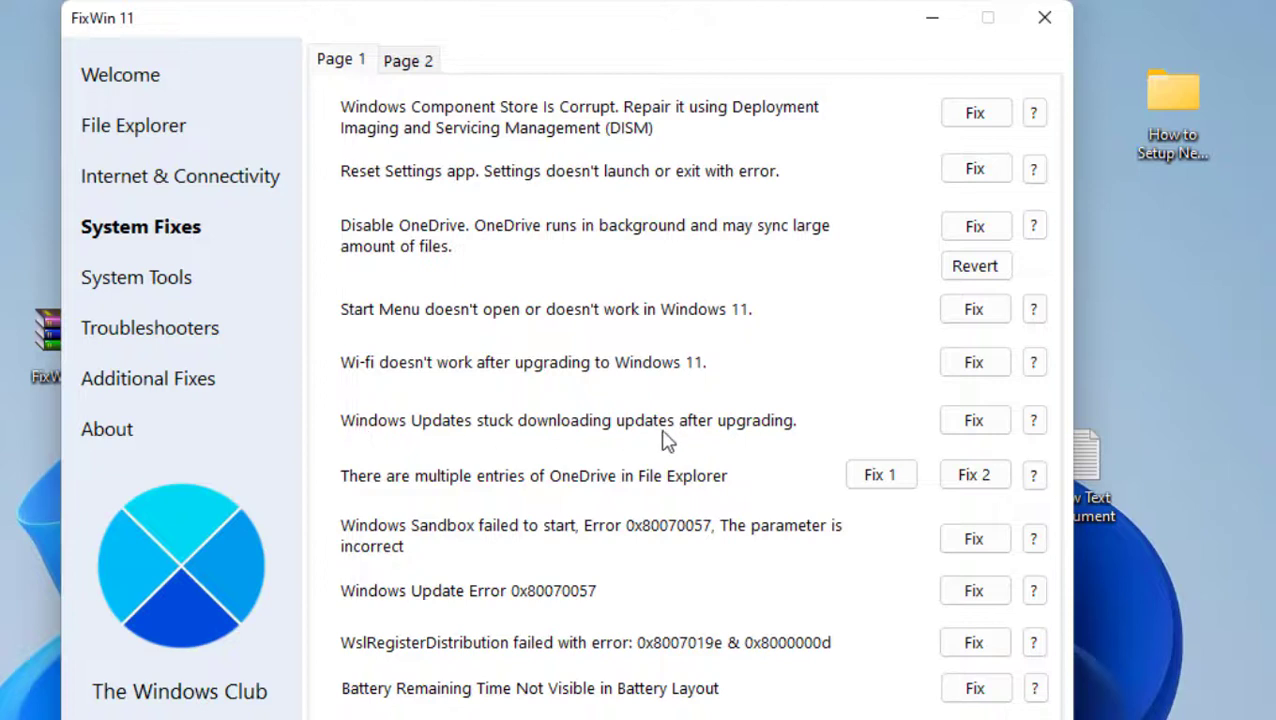
{"action": "left_click", "coordinate": [970, 421]}
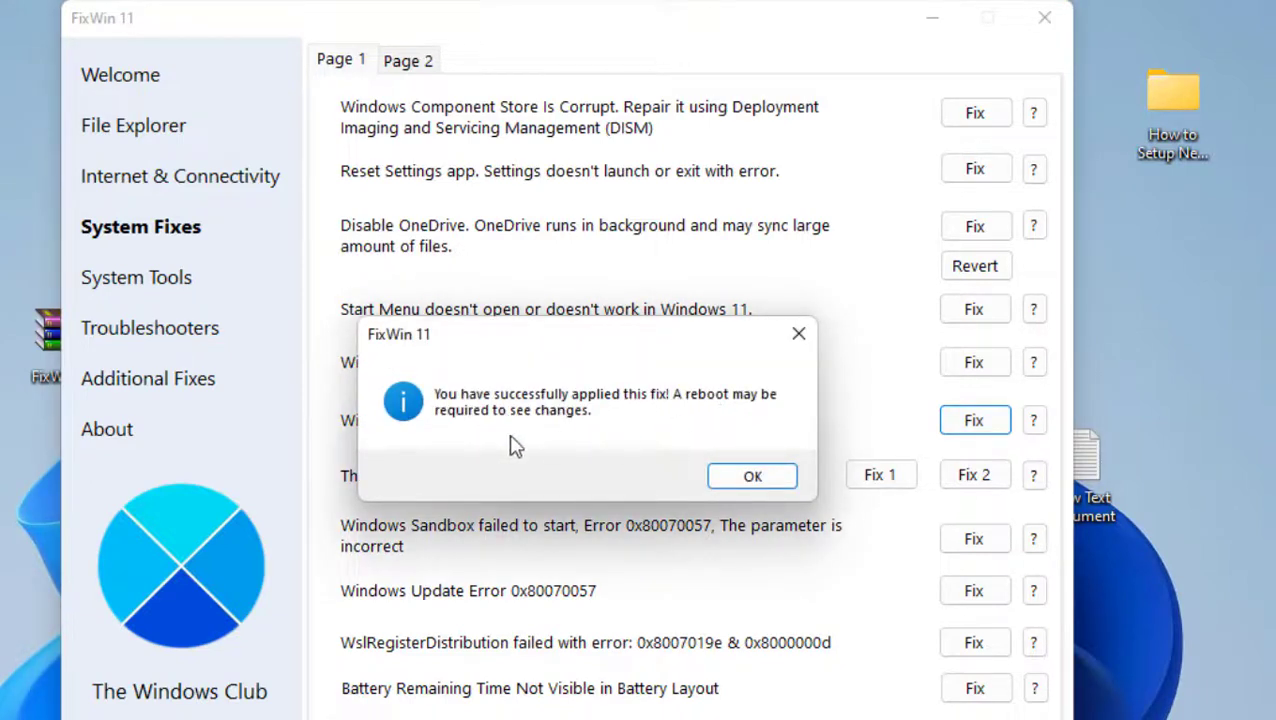
{"action": "left_click", "coordinate": [804, 334]}
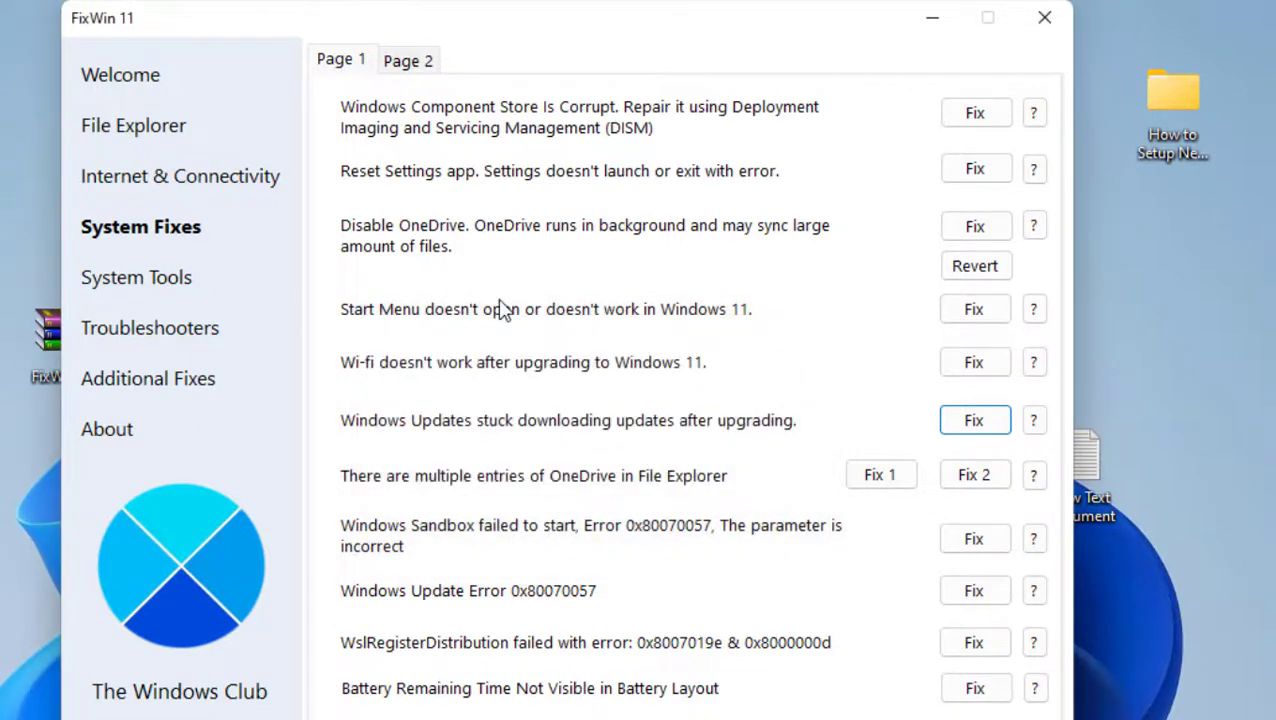
{"action": "left_click", "coordinate": [150, 290]}
Step: Launch the Playing Audio troubleshooter from the Troubleshooters list, then cancel it without running
{"action": "left_click", "coordinate": [160, 332]}
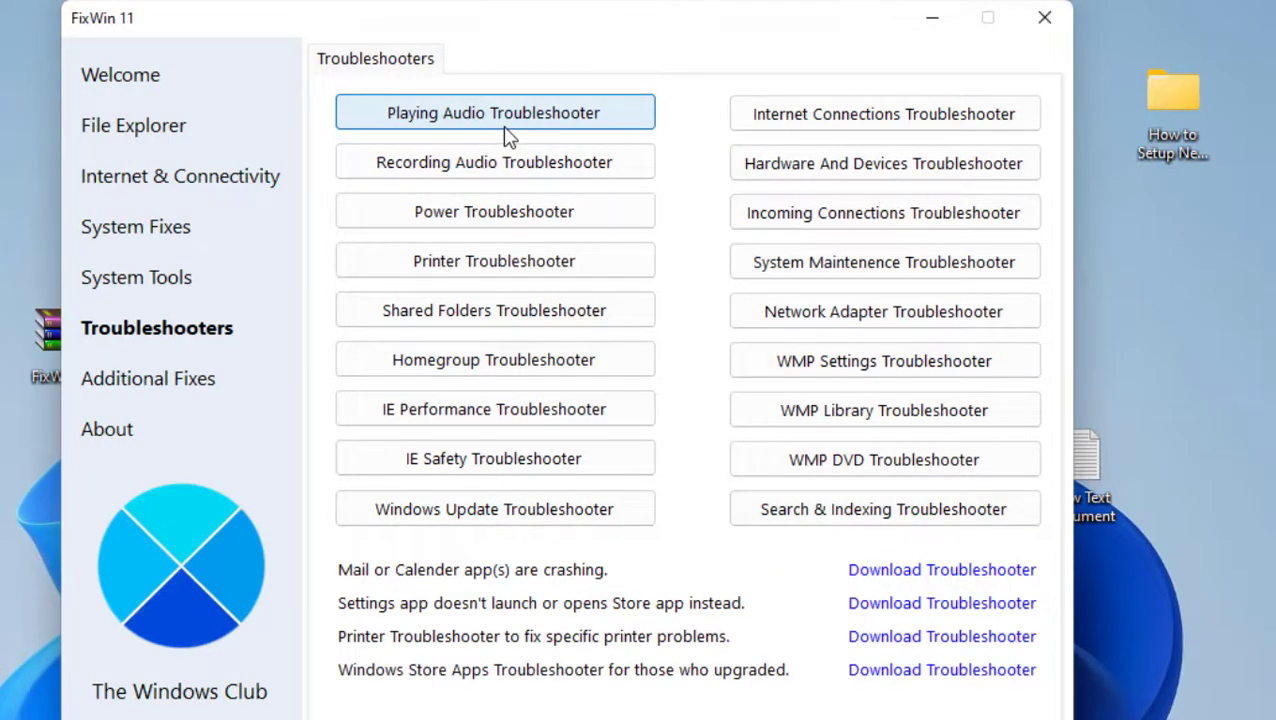
{"action": "left_click", "coordinate": [428, 128]}
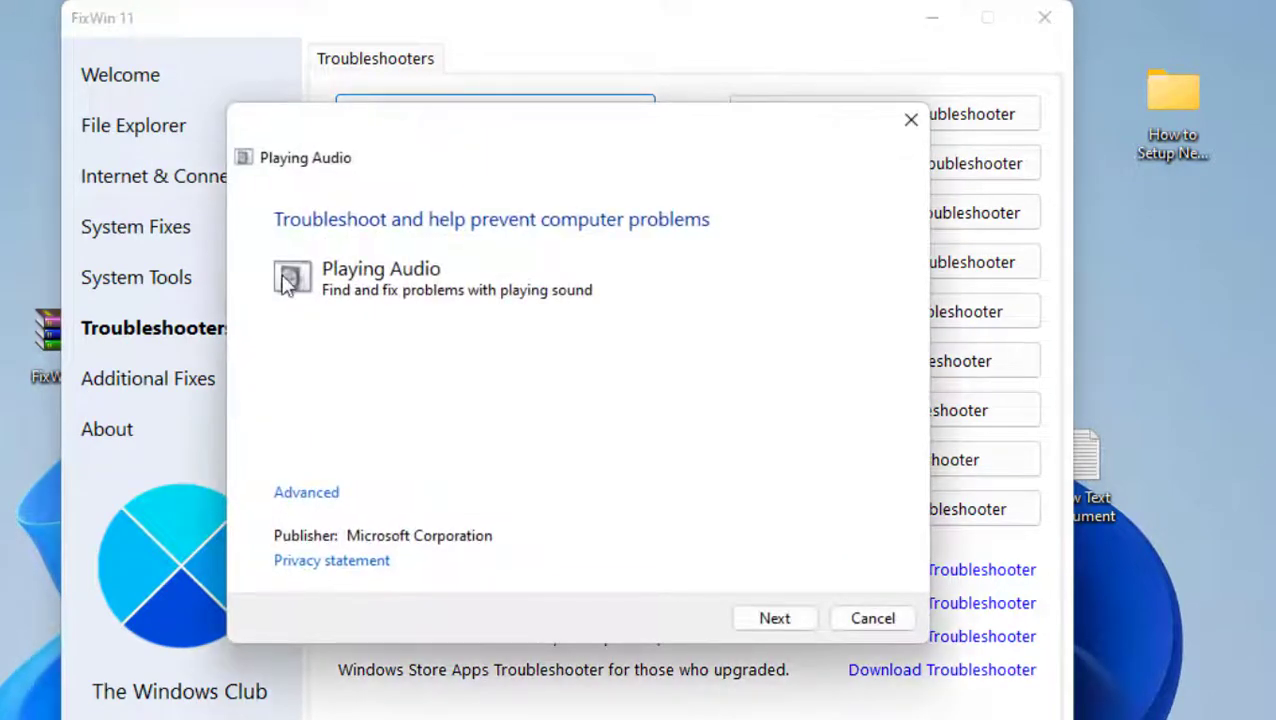
{"action": "left_click", "coordinate": [873, 619]}
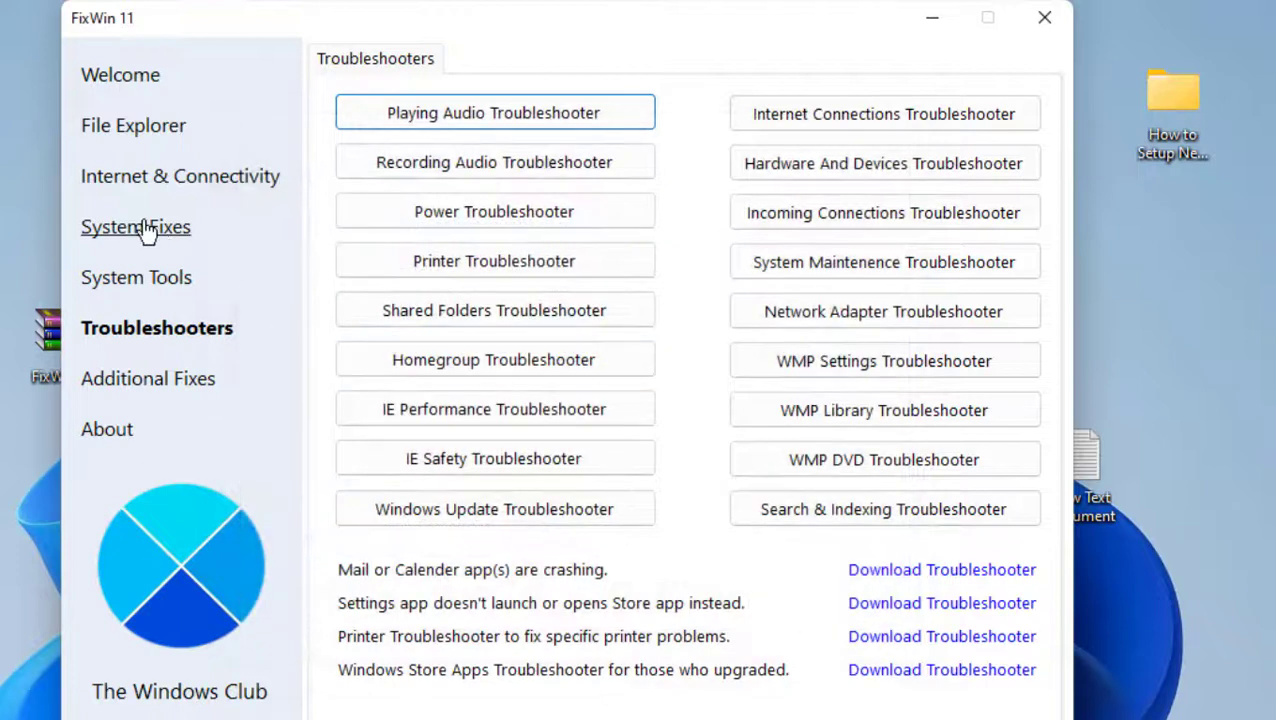